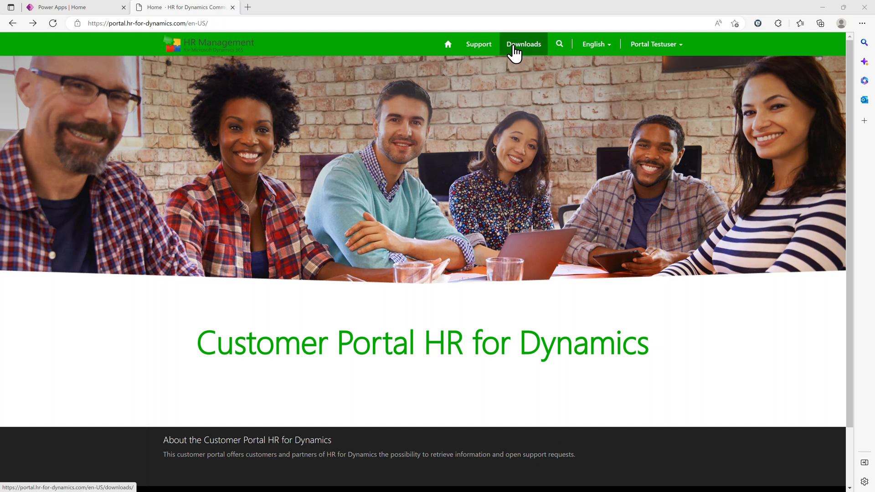
Download the additional mandatory HR for Dynamics Flows solution from the customer portal's downloads page.
{"action": "left_click", "coordinate": [514, 47]}
{"action": "scroll", "coordinate": [229, 385], "scroll_direction": "down", "scroll_amount": 5}
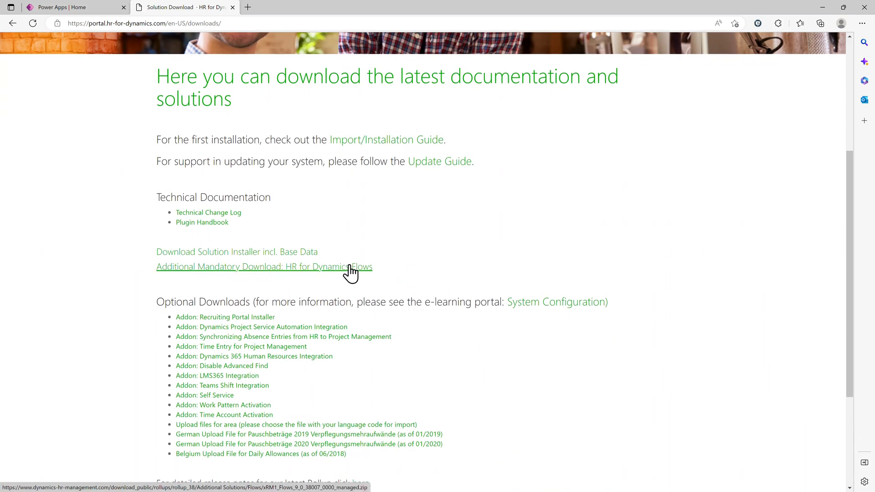
{"action": "left_click", "coordinate": [365, 267]}
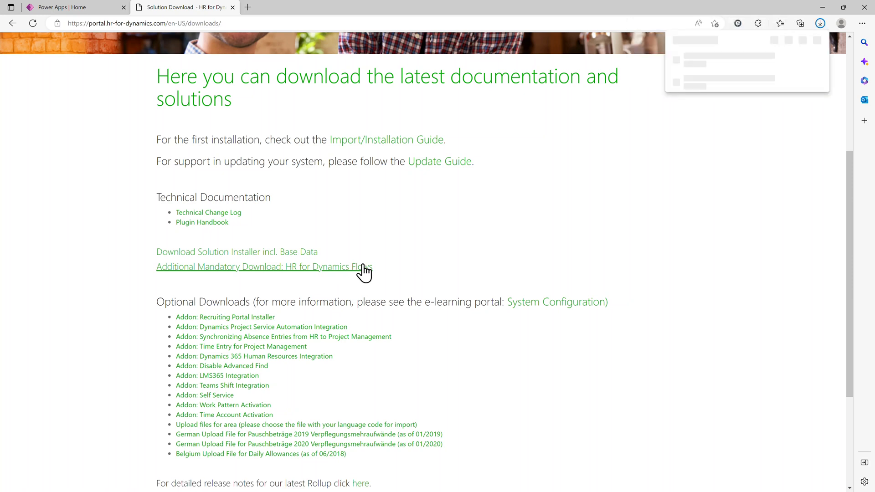
Switch to Power Apps and show the solutions of the HR System environment.
{"action": "left_click", "coordinate": [89, 7]}
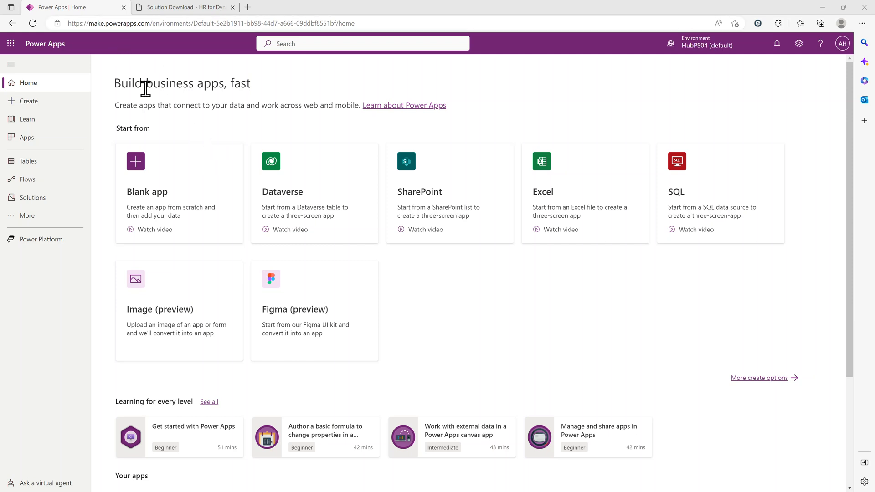
{"action": "left_click", "coordinate": [31, 199]}
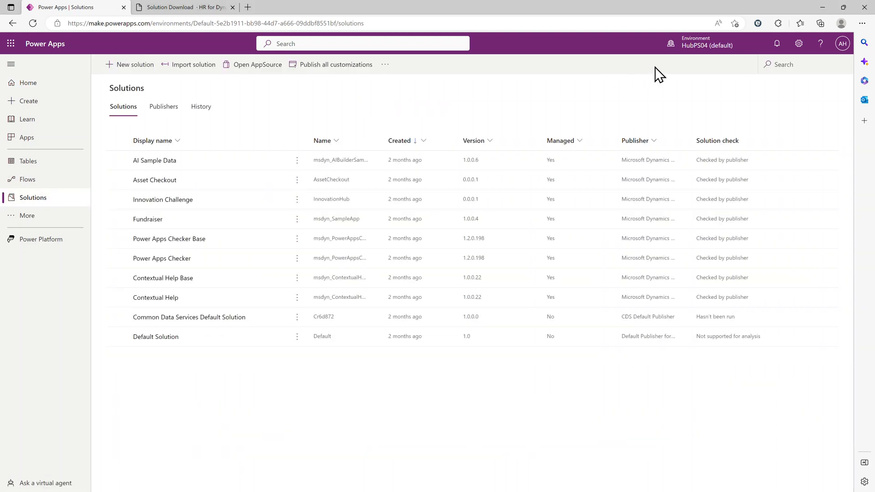
{"action": "left_click", "coordinate": [698, 49]}
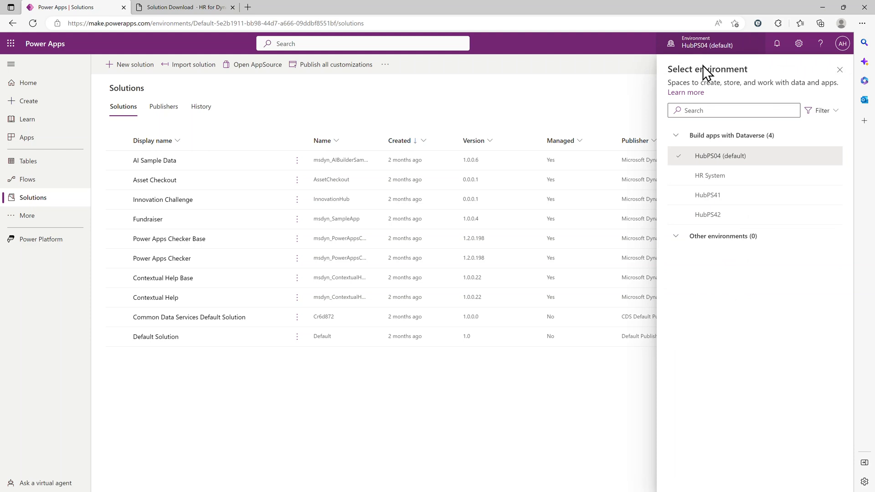
{"action": "left_click", "coordinate": [711, 181]}
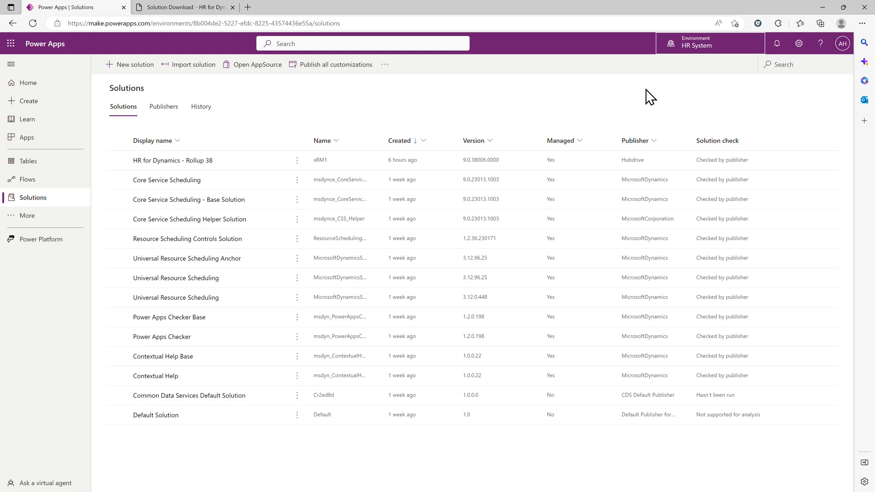
Start importing the solution file xRM1_Flows_9_0_37004_1_managed.zip, check its advanced settings and continue to the connections.
{"action": "left_click", "coordinate": [195, 67]}
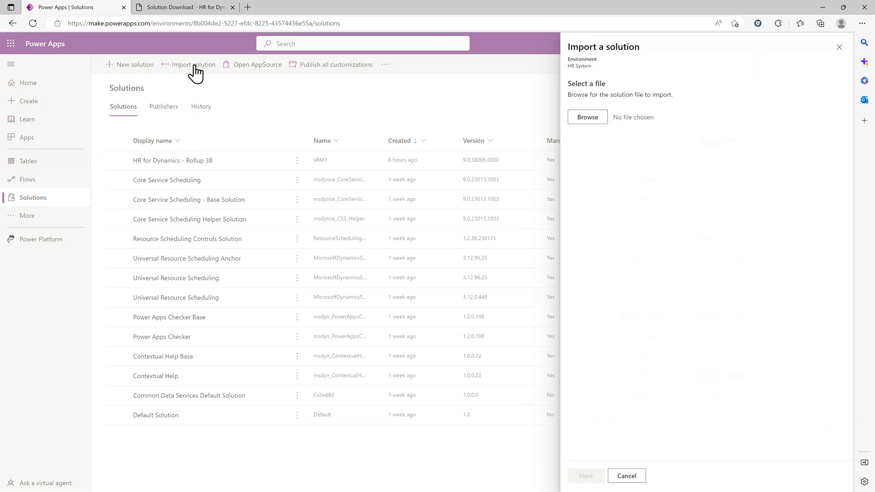
{"action": "left_click", "coordinate": [582, 121]}
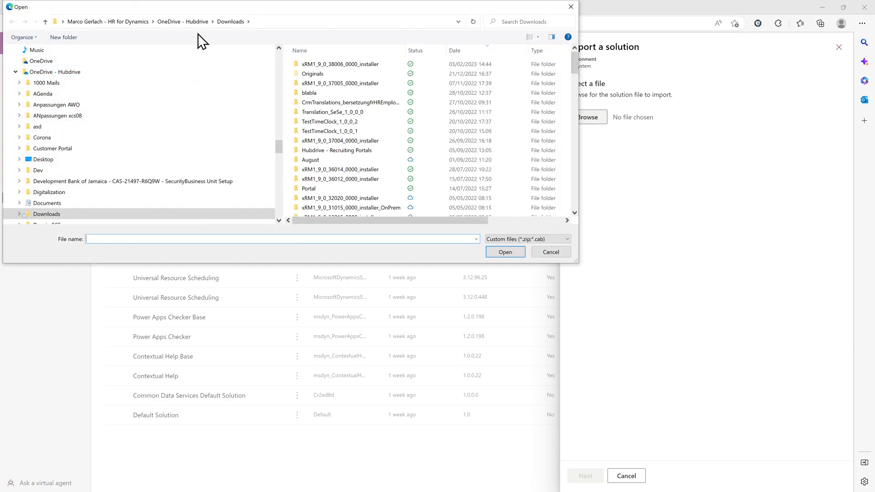
{"action": "left_click_drag", "start_coordinate": [181, 24], "coordinate": [0, 94]}
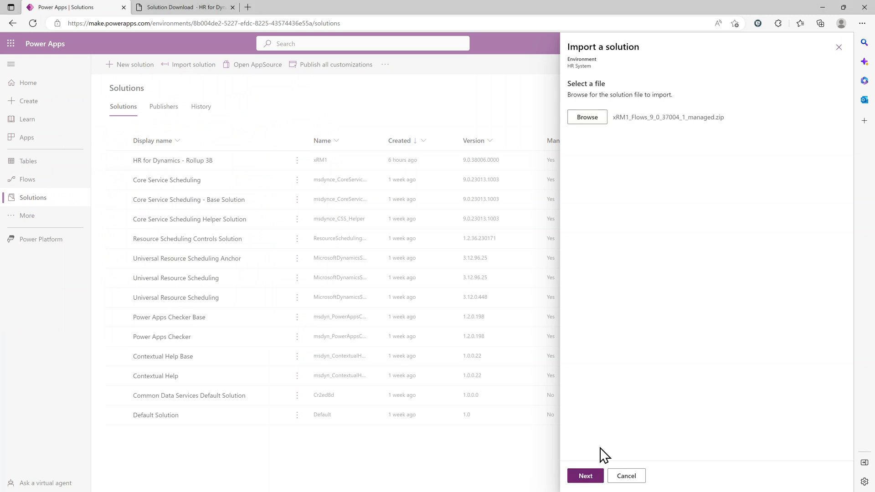
{"action": "left_click", "coordinate": [594, 481]}
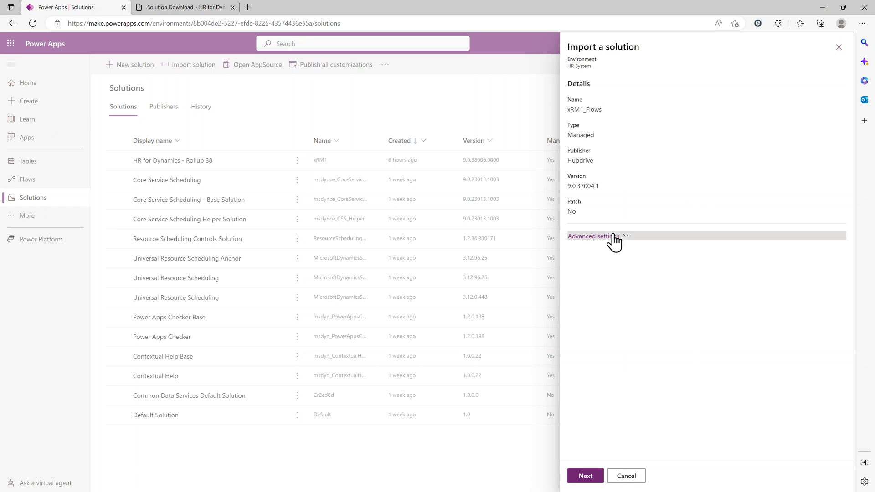
{"action": "left_click", "coordinate": [612, 237]}
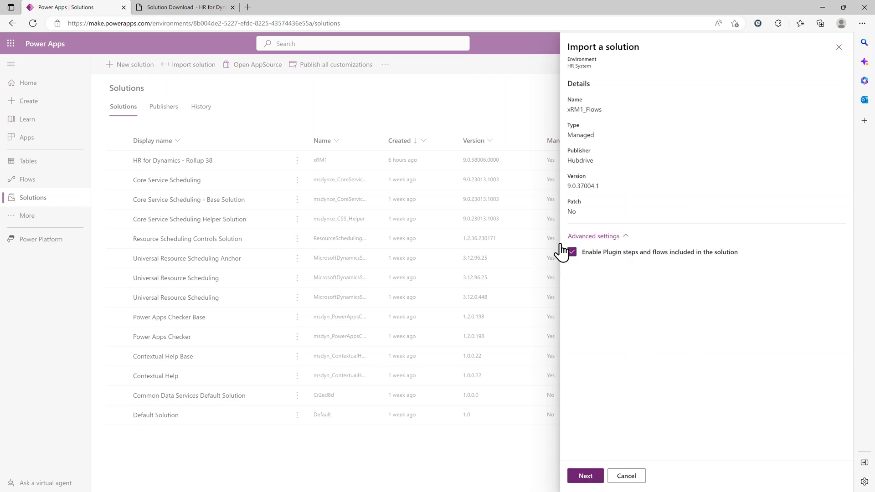
{"action": "left_click", "coordinate": [588, 479]}
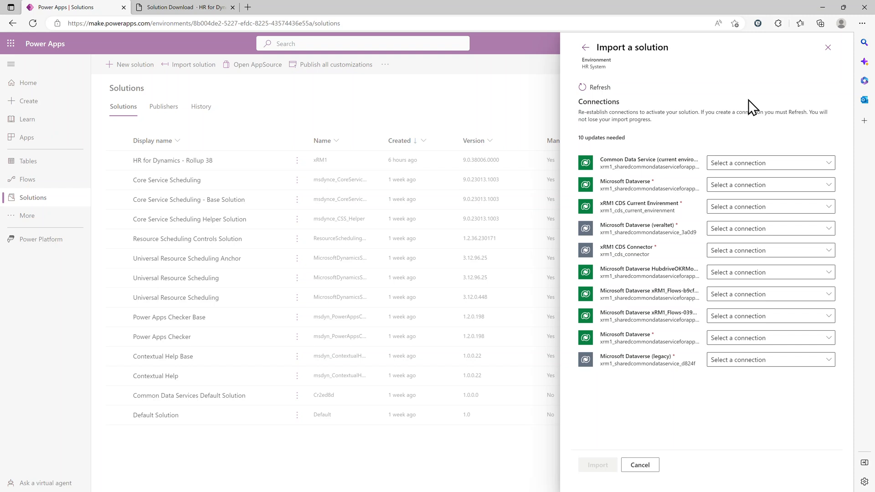
Create a new Microsoft Dataverse connection with the signed-in admin account and refresh the import's connection list.
{"action": "left_click", "coordinate": [820, 164]}
{"action": "left_click", "coordinate": [730, 180]}
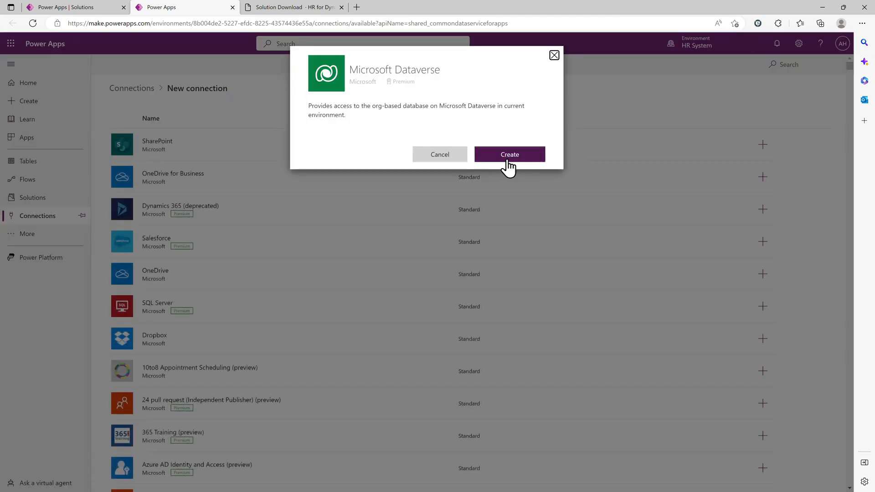
{"action": "left_click", "coordinate": [525, 156]}
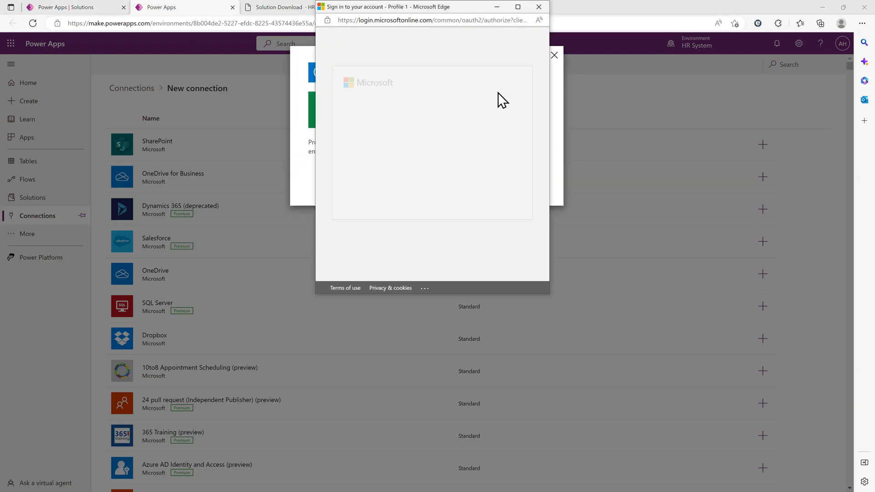
{"action": "left_click", "coordinate": [430, 131]}
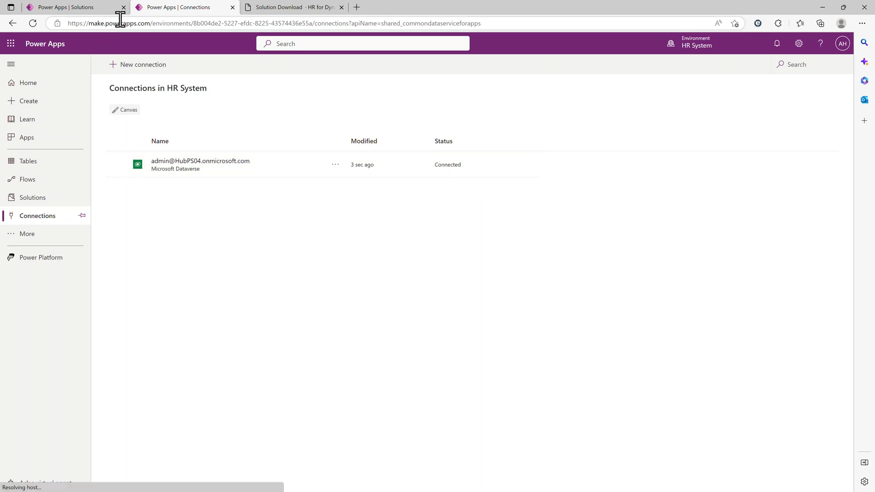
{"action": "left_click", "coordinate": [99, 11]}
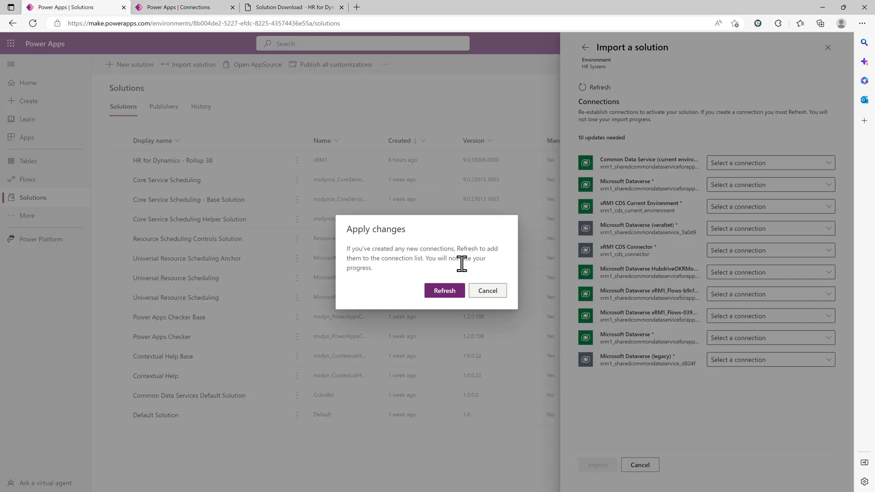
{"action": "left_click", "coordinate": [444, 291]}
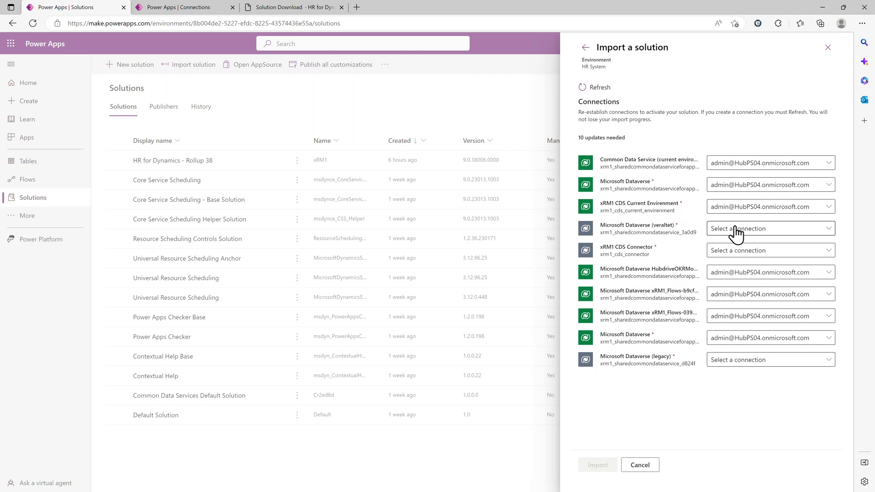
Add a Microsoft Dataverse (legacy) connection with the signed-in admin account to the refreshed connection list and import the solution.
{"action": "left_click", "coordinate": [753, 232]}
{"action": "left_click", "coordinate": [749, 245]}
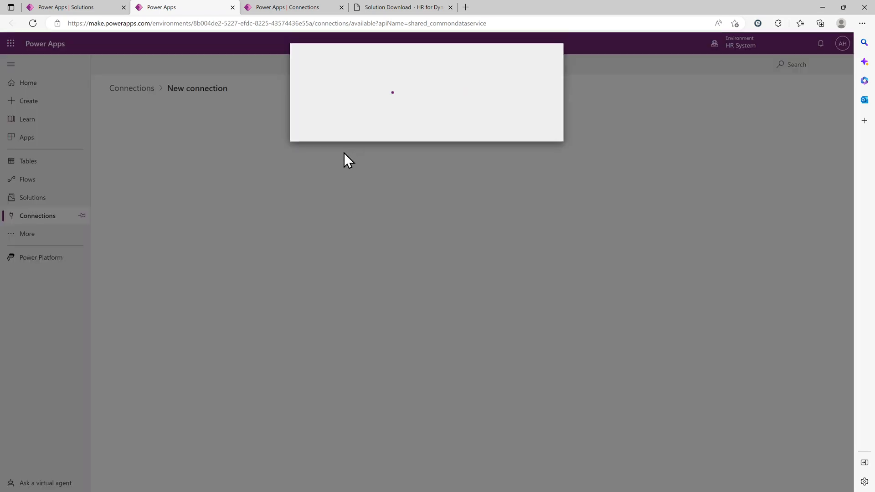
{"action": "left_click", "coordinate": [518, 146]}
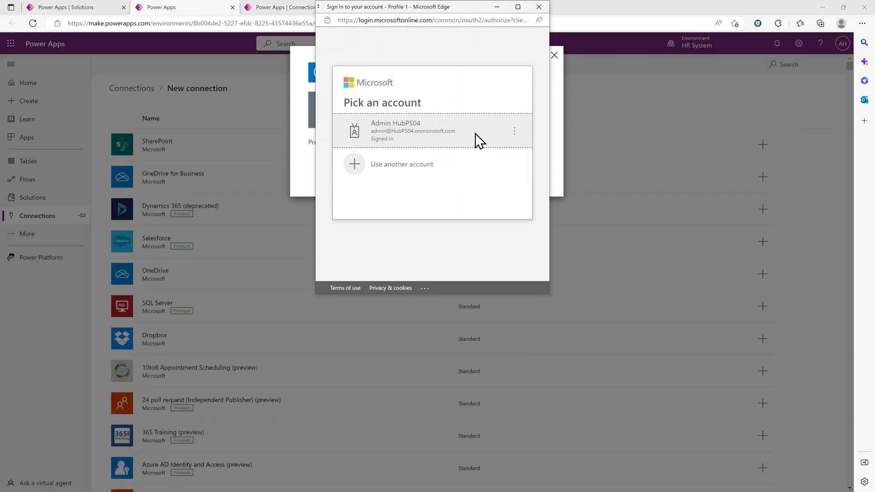
{"action": "left_click", "coordinate": [478, 138]}
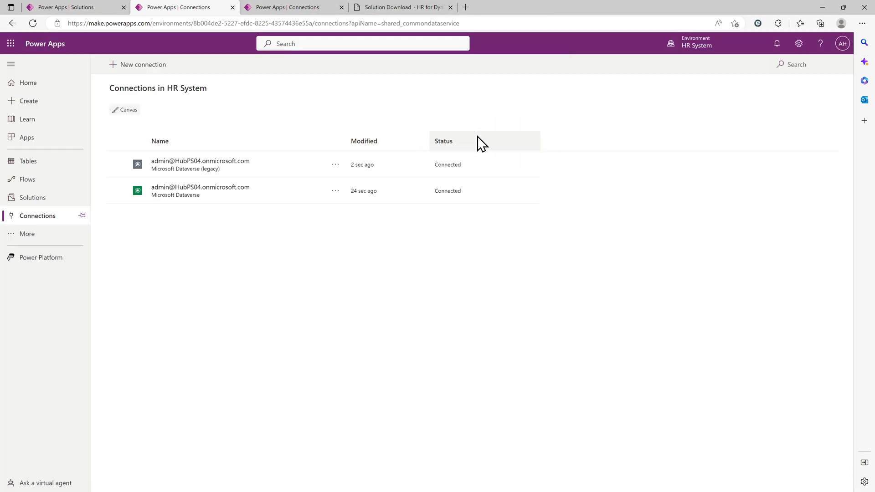
{"action": "left_click", "coordinate": [94, 8]}
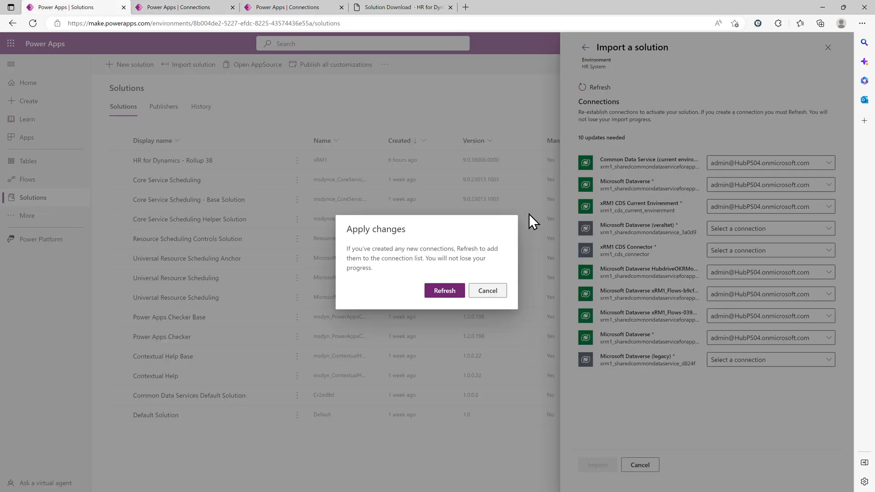
{"action": "left_click", "coordinate": [453, 294]}
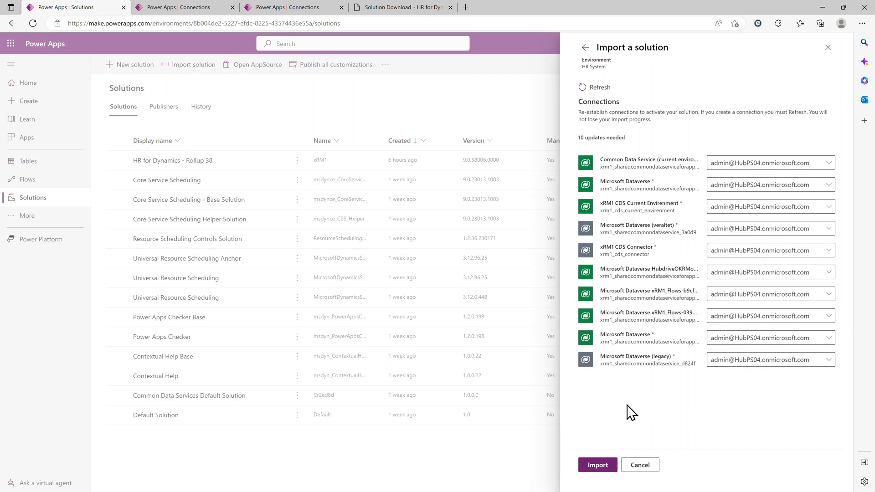
{"action": "left_click", "coordinate": [602, 466]}
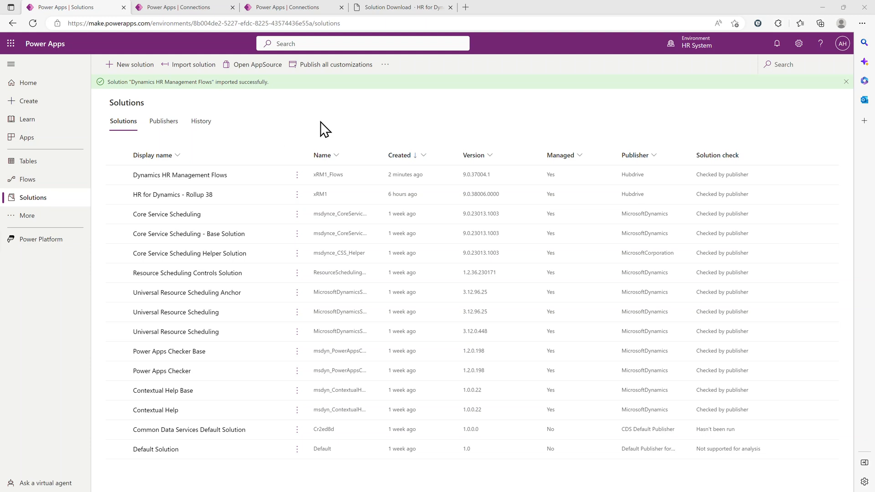
Open the Dynamics HR Management Flows solution and turn on the Child Recalculate Leave Summary incl. all Leave Requests flow.
{"action": "left_click", "coordinate": [204, 176]}
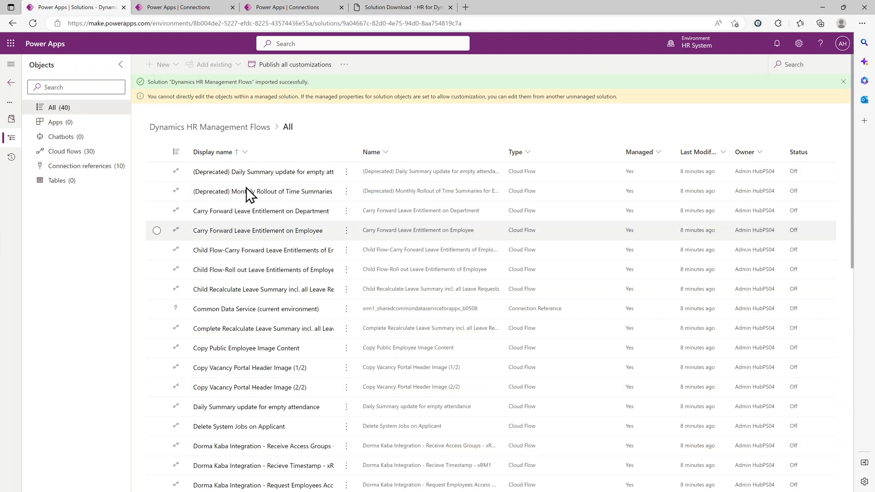
{"action": "left_click", "coordinate": [159, 279]}
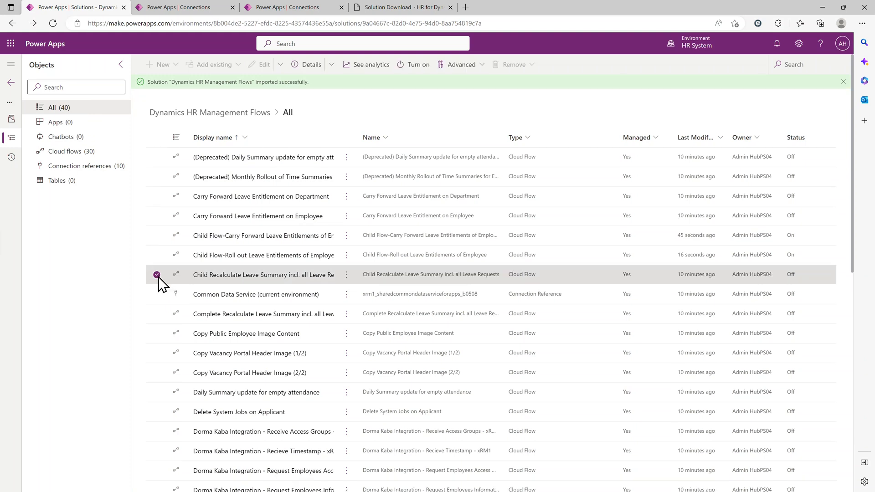
{"action": "left_click", "coordinate": [419, 72]}
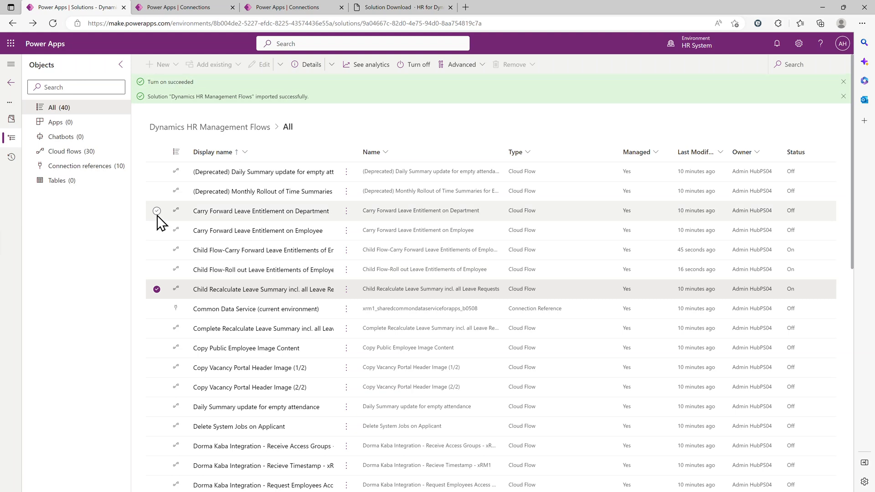
Turn on the parent flows Carry Forward Leave Entitlement on Department and Carry Forward Leave Entitlement on Employee, one at a time.
{"action": "left_click", "coordinate": [157, 211]}
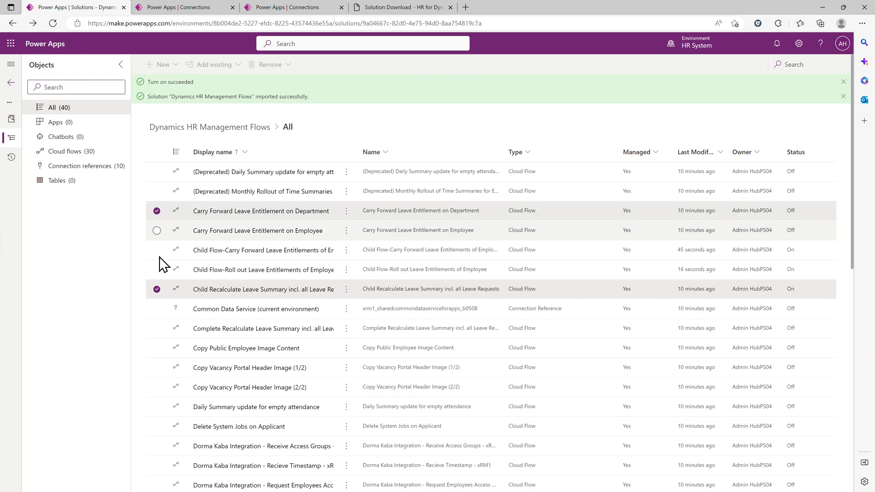
{"action": "left_click", "coordinate": [156, 289]}
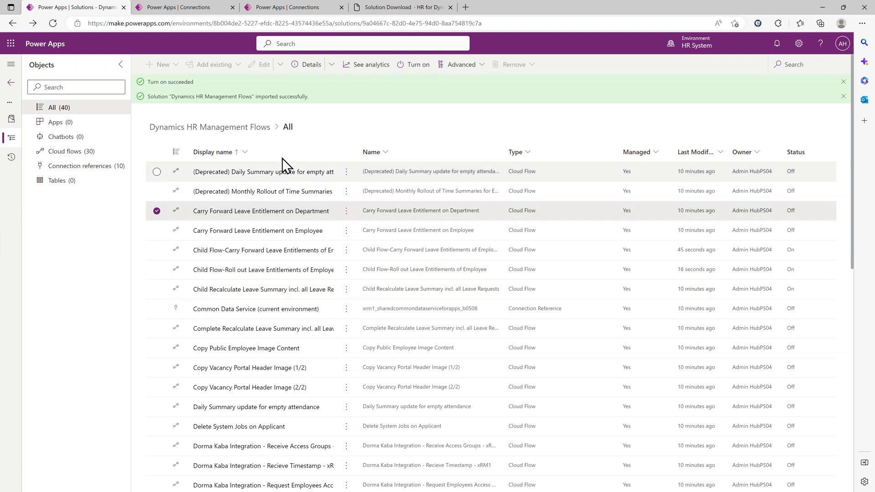
{"action": "left_click", "coordinate": [422, 67]}
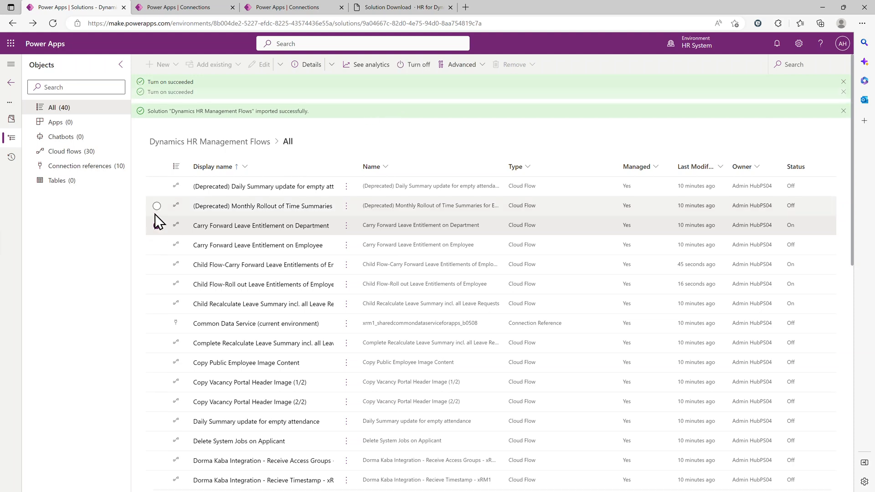
{"action": "left_click", "coordinate": [158, 246]}
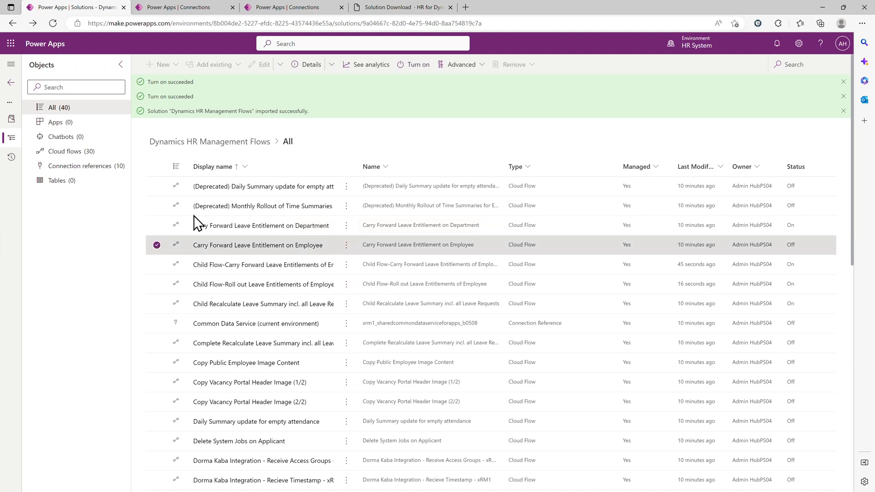
{"action": "left_click", "coordinate": [418, 66]}
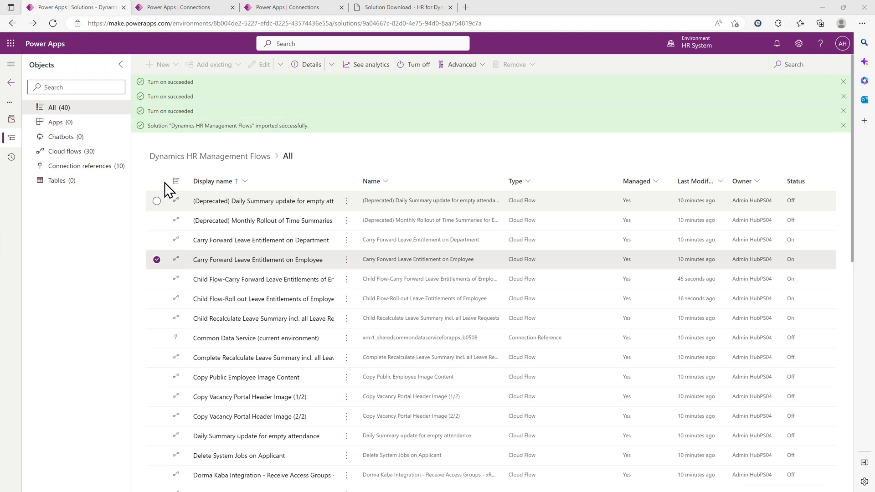
Examine the remaining cloud flows in the solution's object list and their on/off status.
{"action": "scroll", "coordinate": [165, 182], "scroll_direction": "down", "scroll_amount": 2}
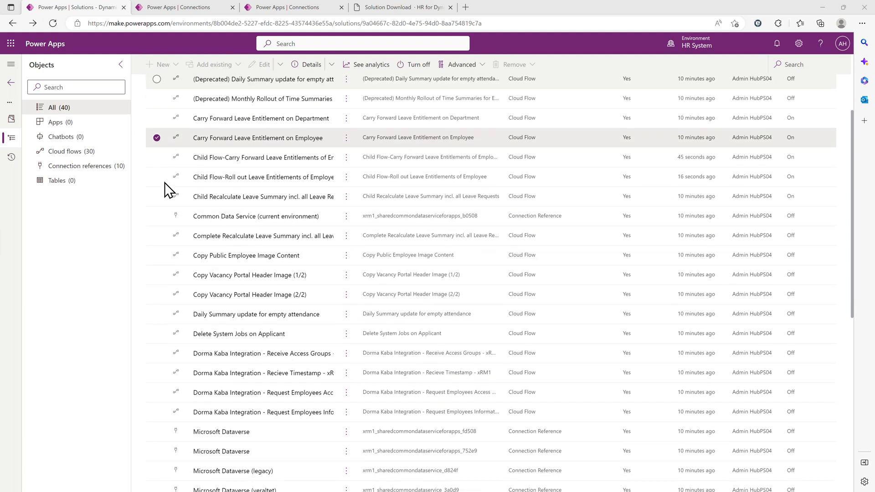
{"action": "scroll", "coordinate": [165, 188], "scroll_direction": "down", "scroll_amount": 1}
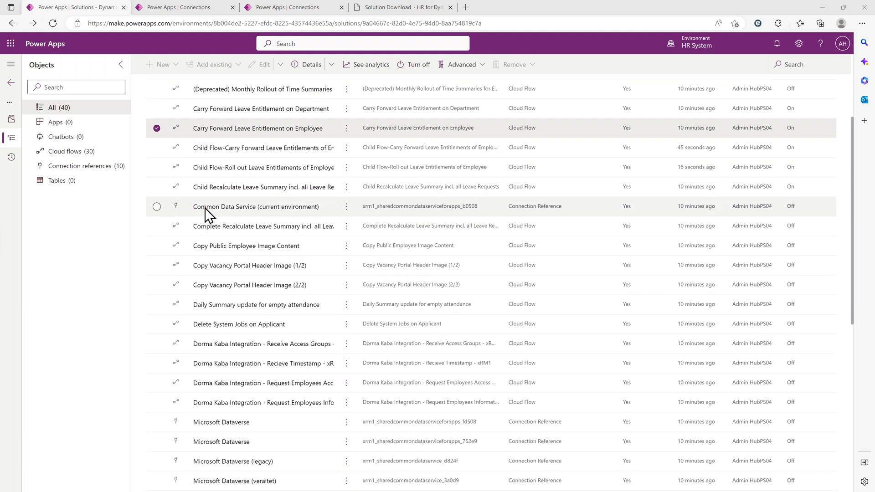
{"action": "scroll", "coordinate": [204, 210], "scroll_direction": "down", "scroll_amount": 3}
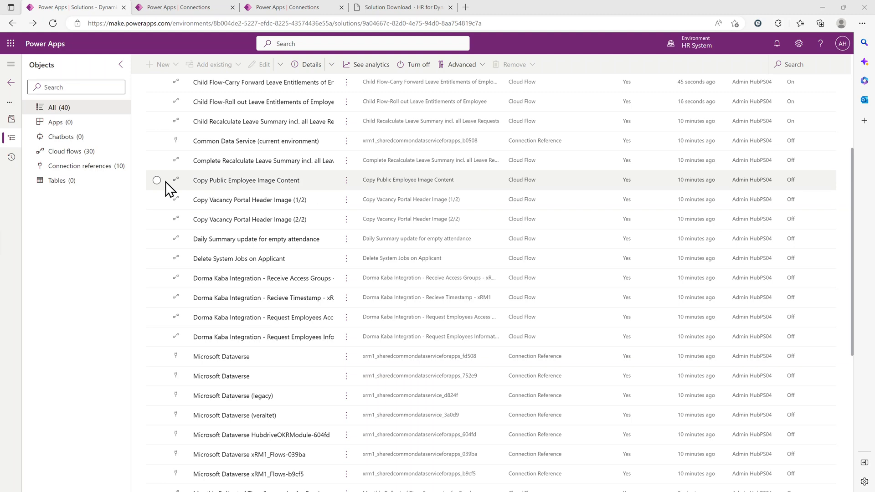
{"action": "scroll", "coordinate": [166, 217], "scroll_direction": "down", "scroll_amount": 3}
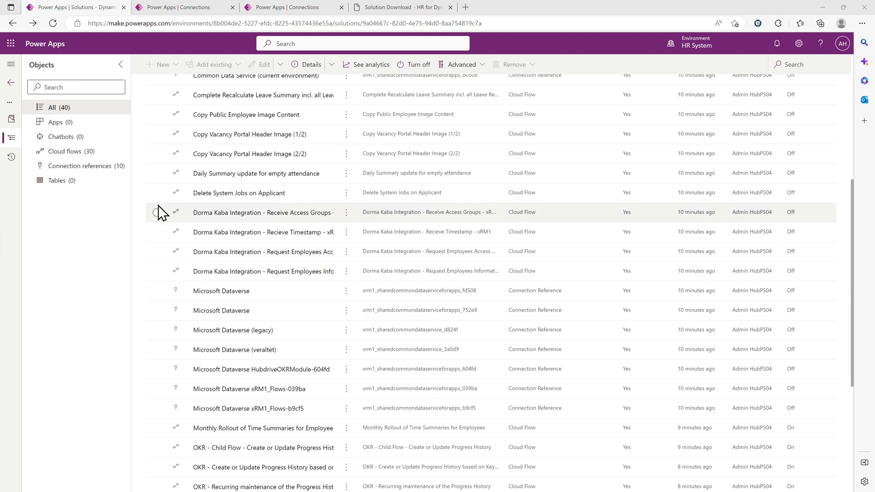
{"action": "scroll", "coordinate": [166, 212], "scroll_direction": "down", "scroll_amount": 2}
{"action": "scroll", "coordinate": [166, 213], "scroll_direction": "down", "scroll_amount": 5}
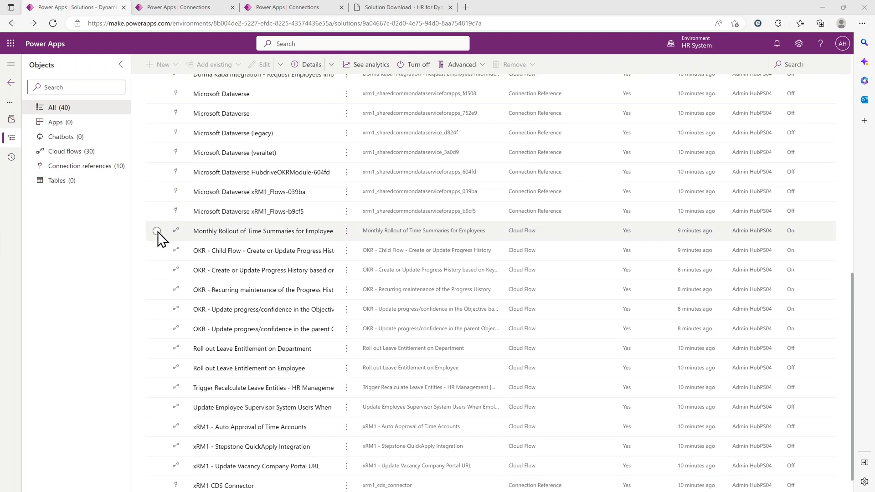
{"action": "scroll", "coordinate": [153, 250], "scroll_direction": "down", "scroll_amount": 1}
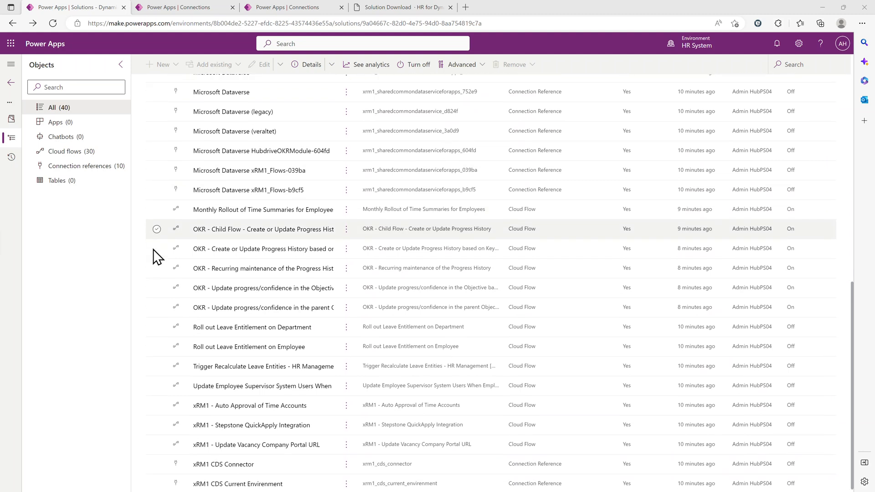